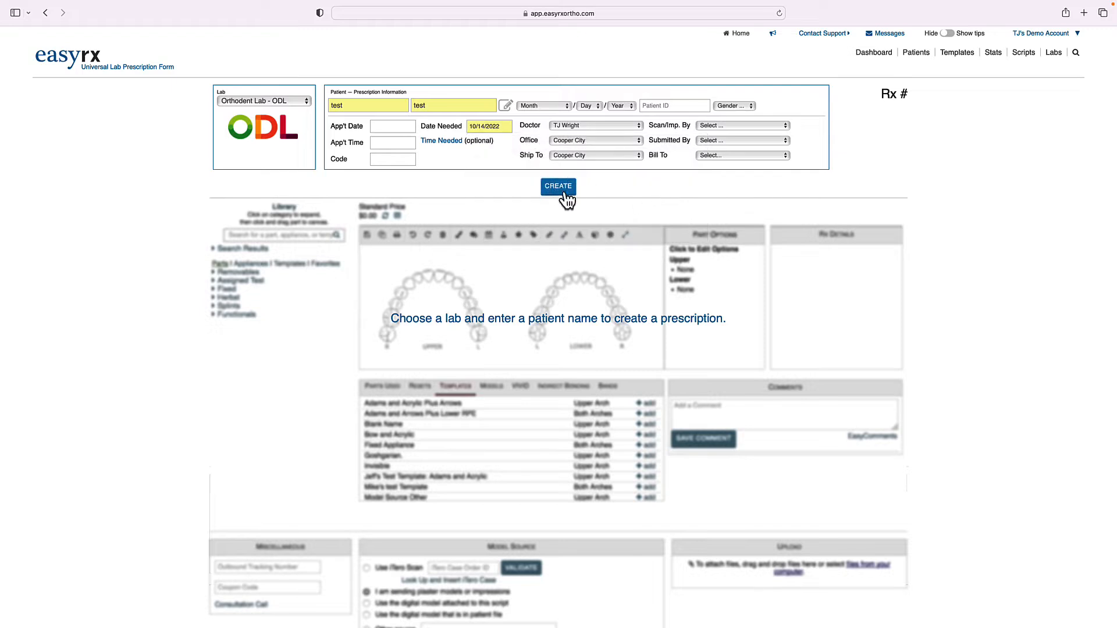
Create the Orthodent Lab - ODL prescription for the test patient and look through its available templates.
{"action": "left_click", "coordinate": [562, 187]}
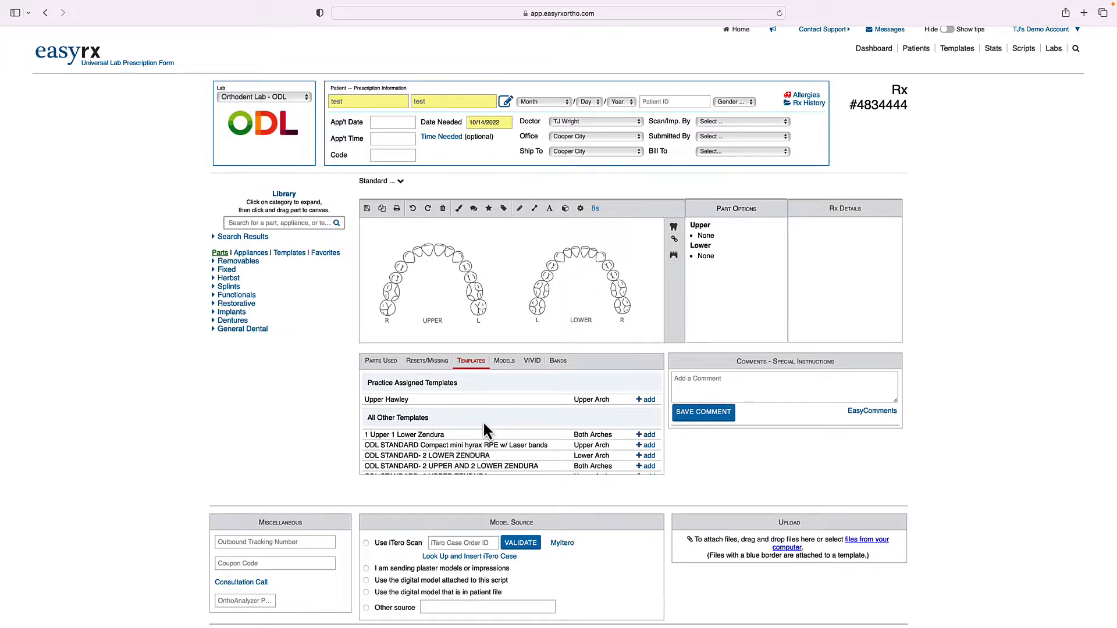
{"action": "scroll", "coordinate": [484, 424], "scroll_direction": "down", "scroll_amount": 2}
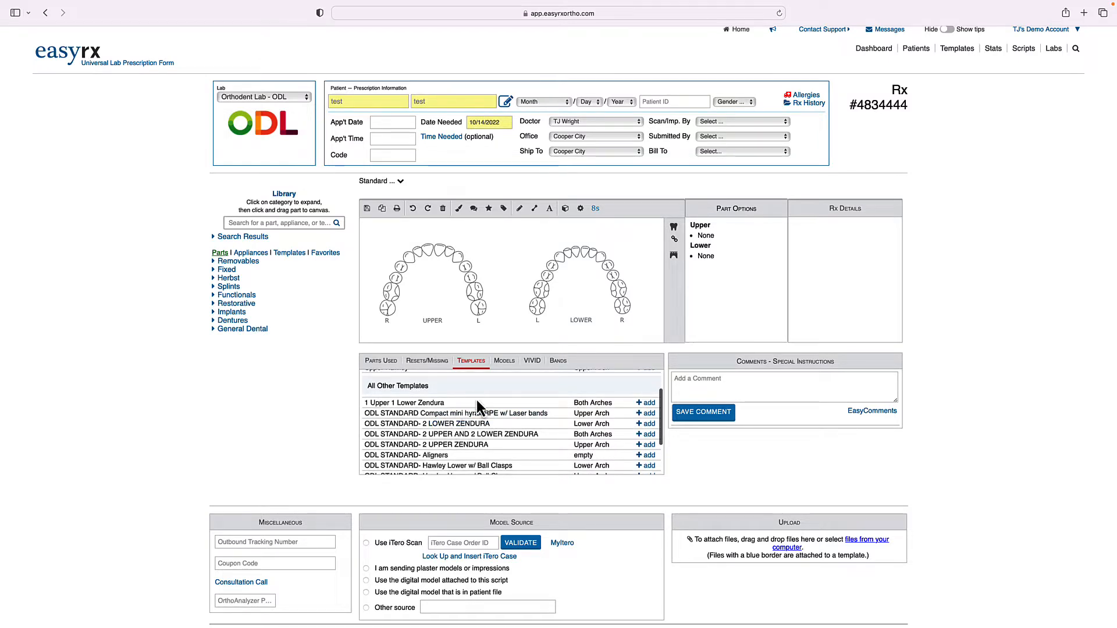
{"action": "scroll", "coordinate": [270, 223], "scroll_direction": "down", "scroll_amount": 1}
{"action": "left_click", "coordinate": [269, 223]}
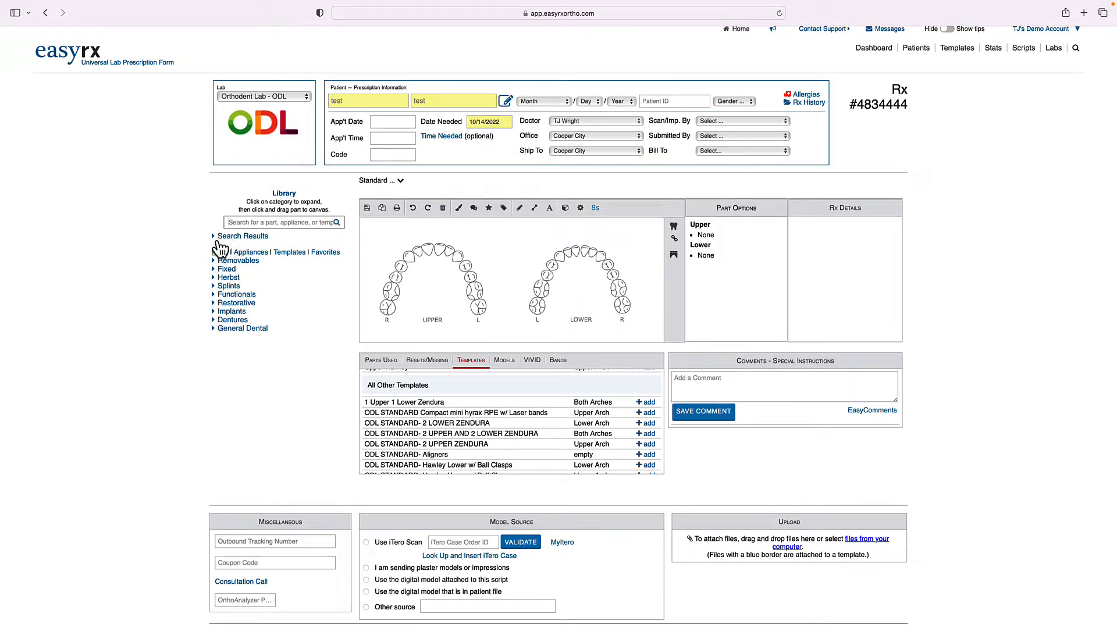
{"action": "scroll", "coordinate": [280, 239], "scroll_direction": "up", "scroll_amount": 1}
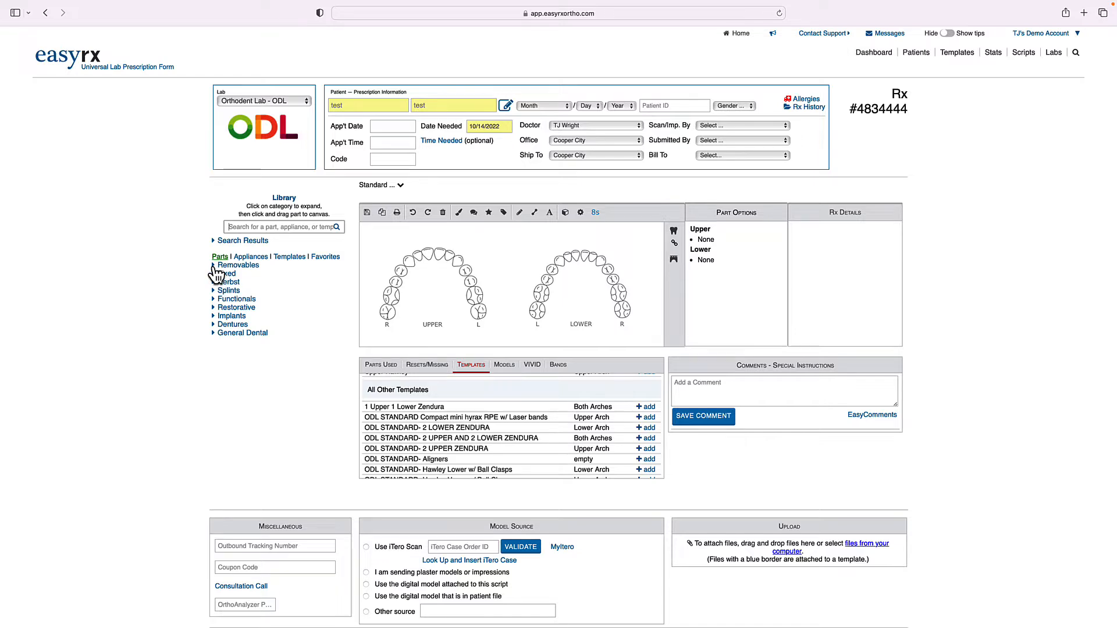
Place the Labial Bow from the removable labial bow parts onto the upper arch.
{"action": "left_click", "coordinate": [215, 267]}
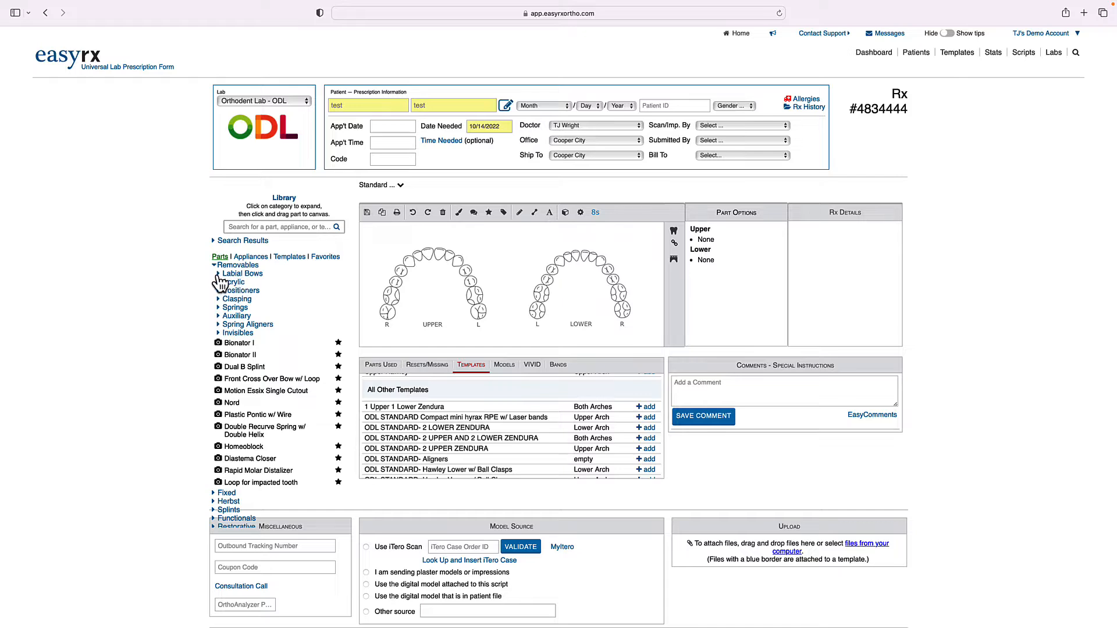
{"action": "left_click", "coordinate": [232, 275]}
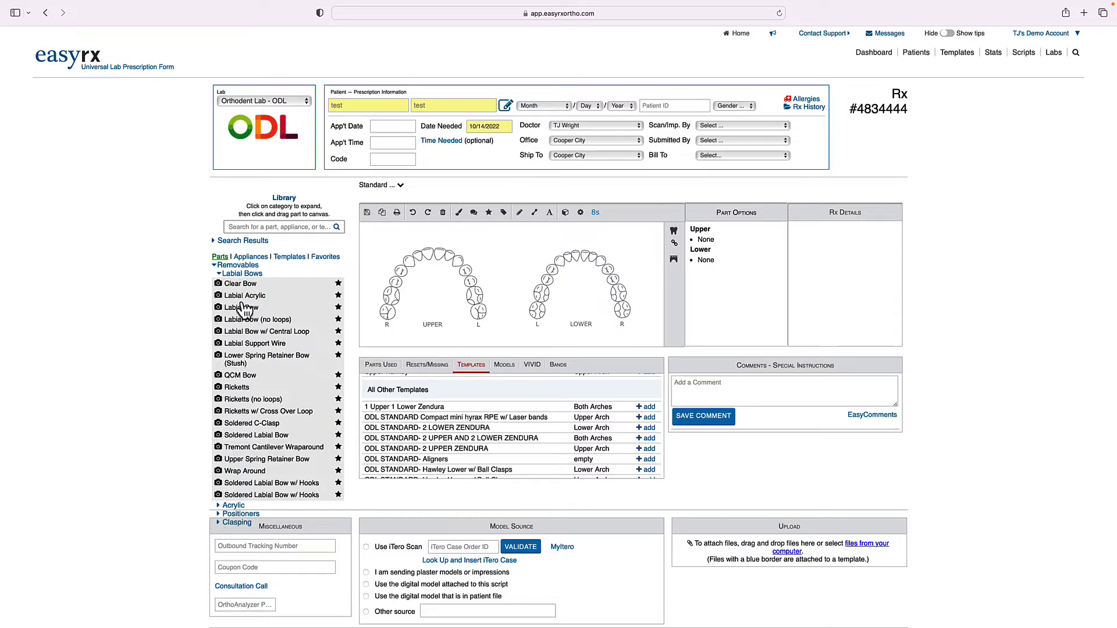
{"action": "left_click", "coordinate": [245, 309]}
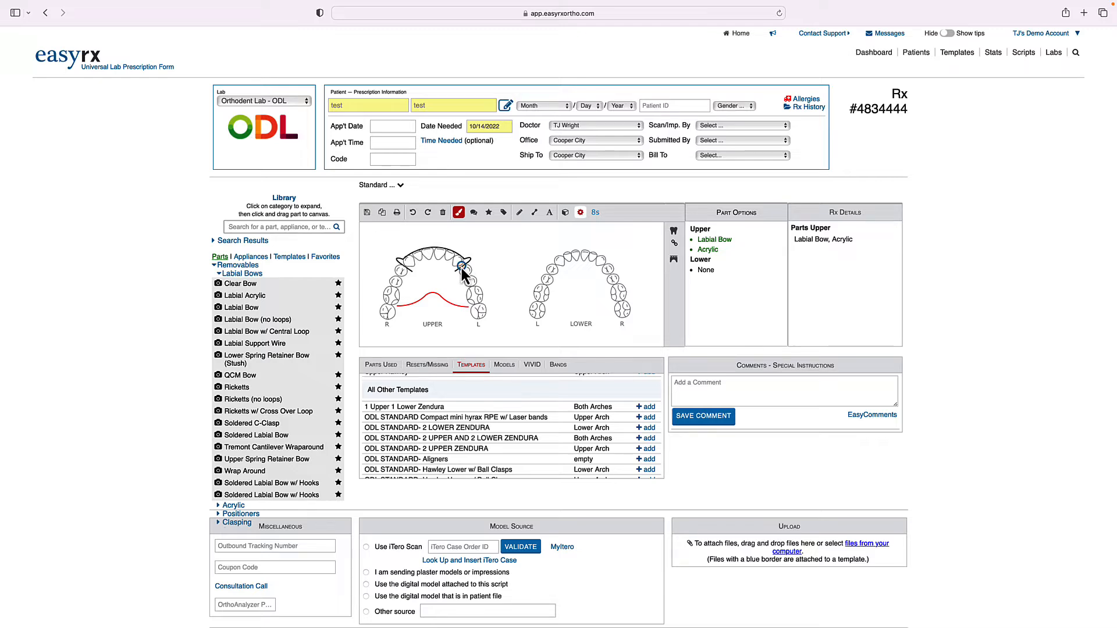
Move the Labial Bow to the lower arch and back onto the upper front teeth.
{"action": "left_click_drag", "start_coordinate": [462, 268], "coordinate": [556, 269]}
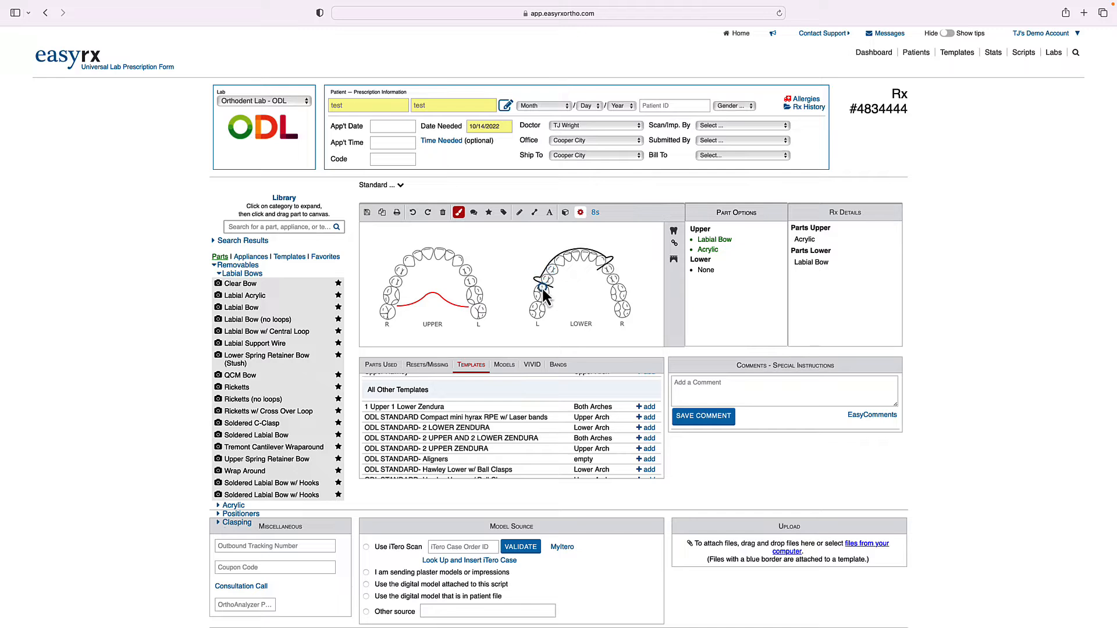
{"action": "left_click", "coordinate": [557, 263]}
{"action": "left_click_drag", "start_coordinate": [555, 267], "coordinate": [434, 269]}
{"action": "left_click", "coordinate": [466, 268]}
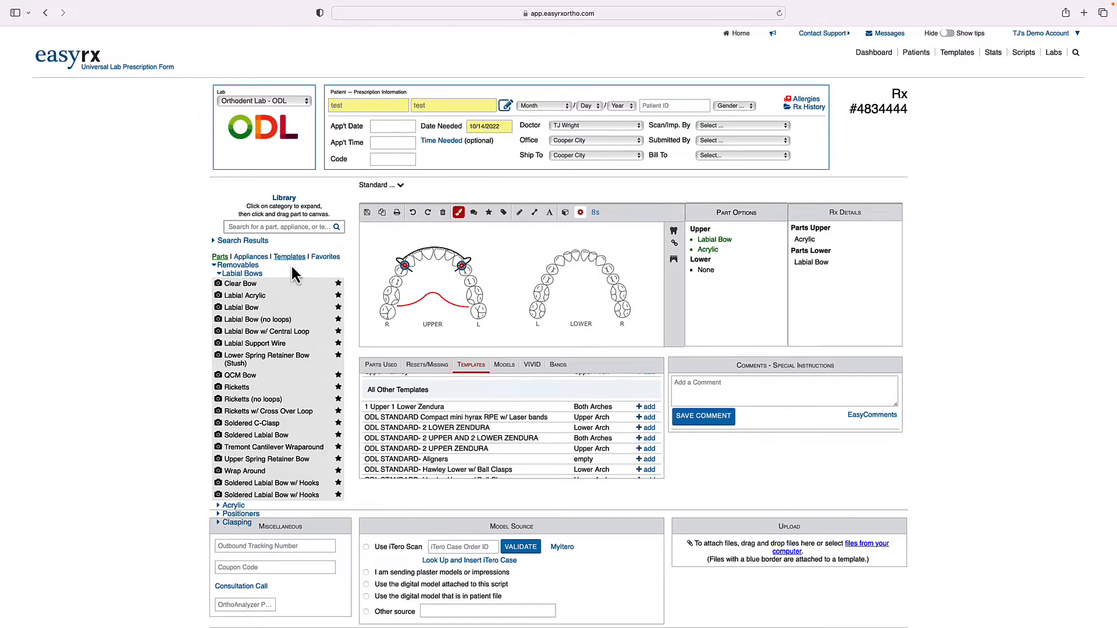
Add a Labial Acrylic to the upper arch and shorten it from both ends to span the middle front teeth.
{"action": "left_click_drag", "start_coordinate": [254, 301], "coordinate": [387, 259]}
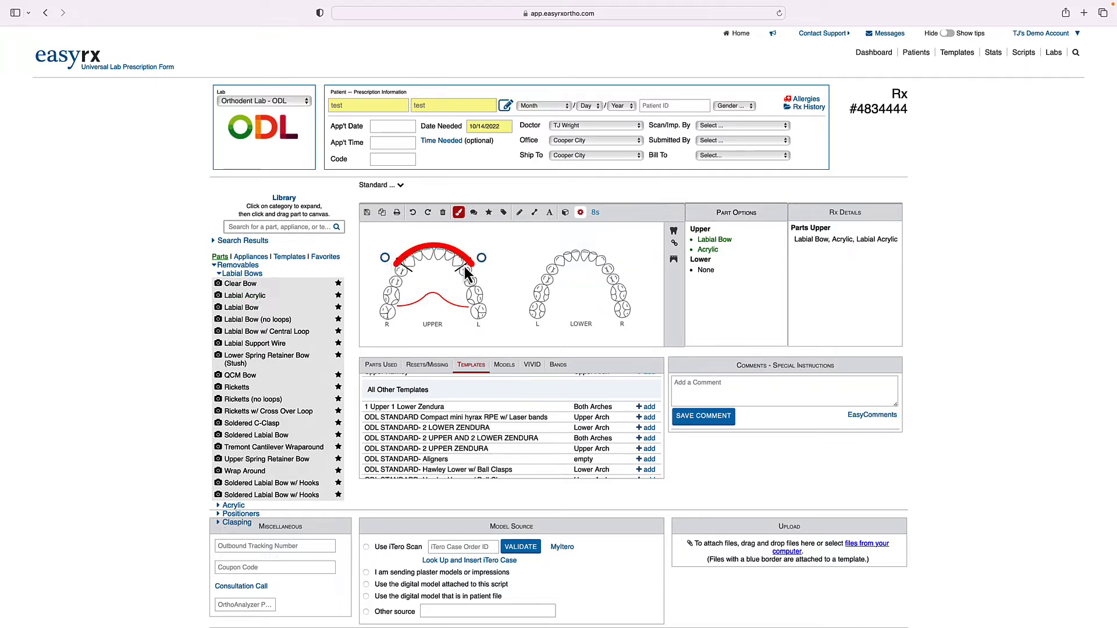
{"action": "left_click_drag", "start_coordinate": [483, 259], "coordinate": [470, 253]}
{"action": "left_click_drag", "start_coordinate": [386, 259], "coordinate": [457, 246]}
{"action": "left_click_drag", "start_coordinate": [408, 247], "coordinate": [408, 247]}
Delete the Labial Acrylic and the Labial Bow from the upper arch.
{"action": "left_click_drag", "start_coordinate": [407, 247], "coordinate": [436, 194]}
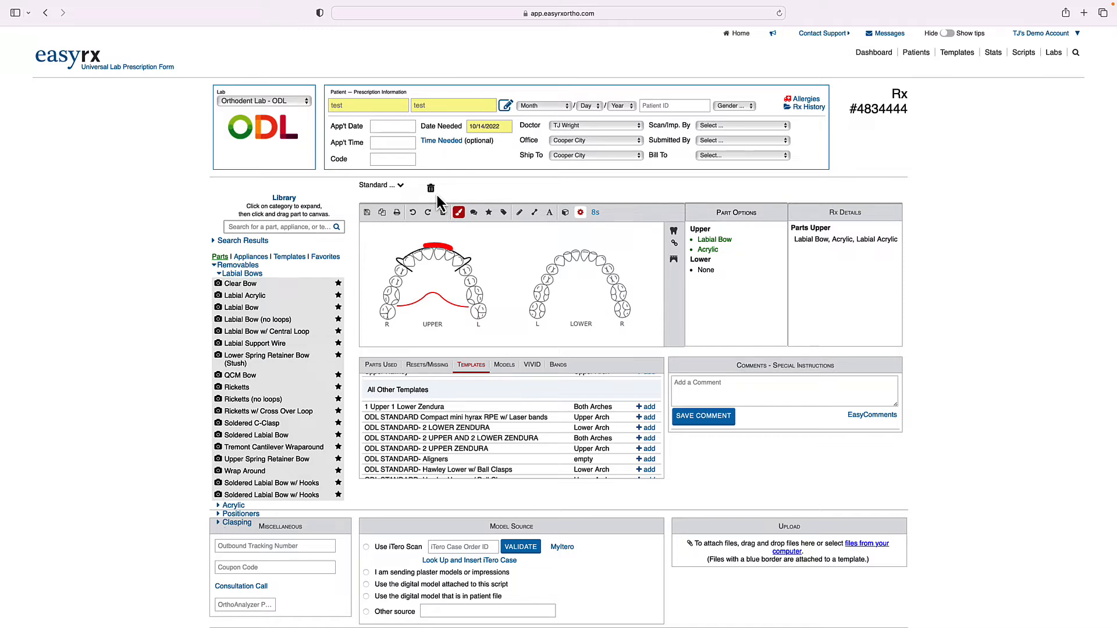
{"action": "left_click_drag", "start_coordinate": [435, 193], "coordinate": [435, 194]}
{"action": "left_click", "coordinate": [382, 372]}
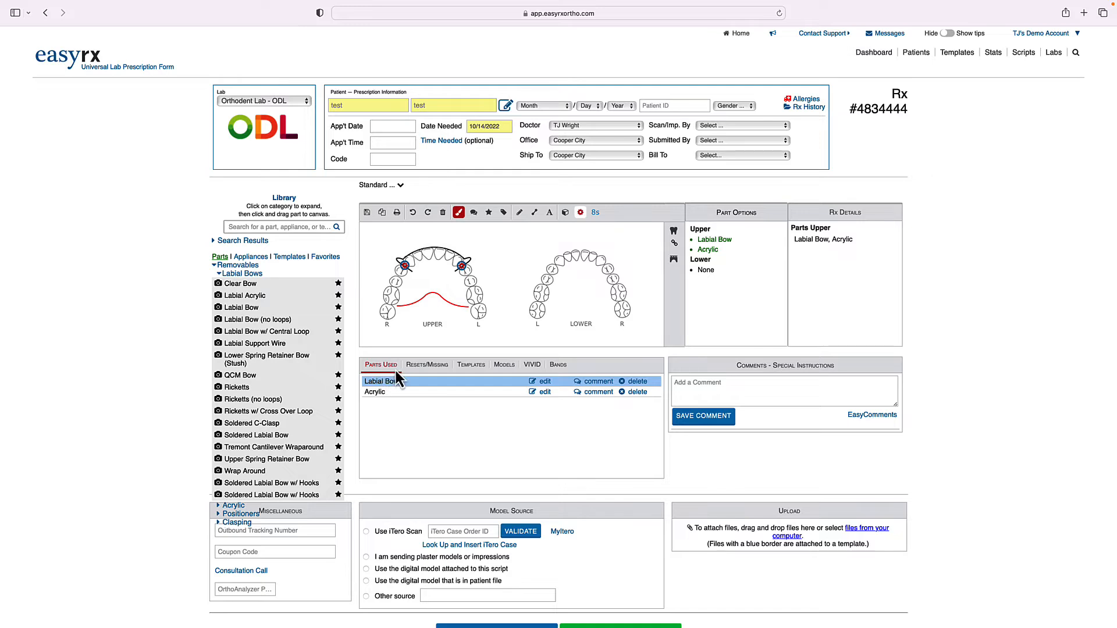
{"action": "left_click", "coordinate": [637, 381]}
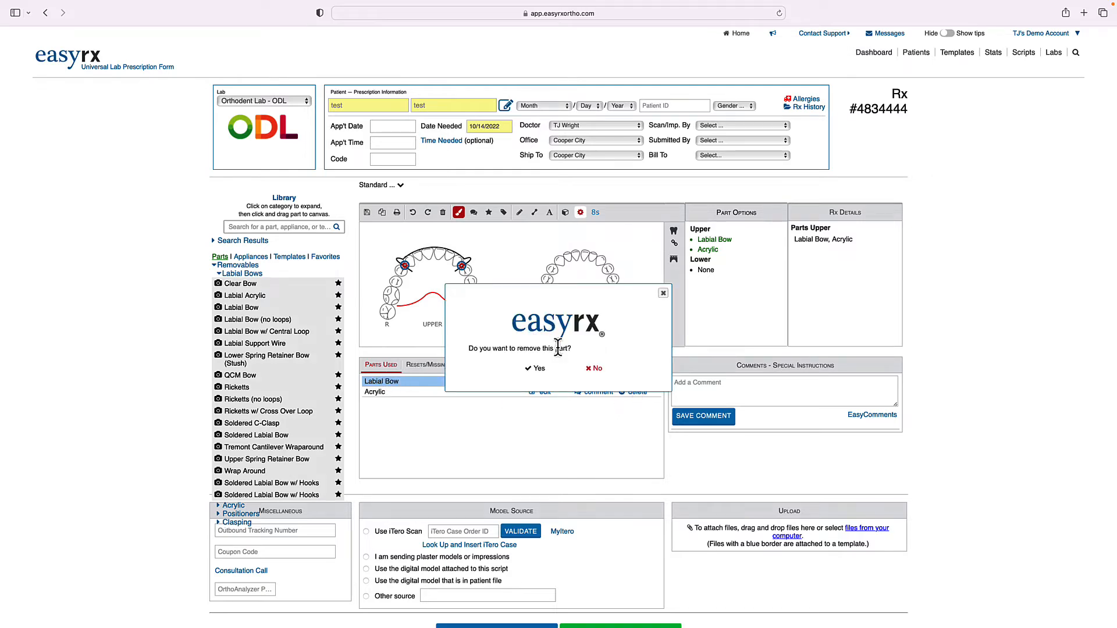
{"action": "left_click", "coordinate": [542, 372]}
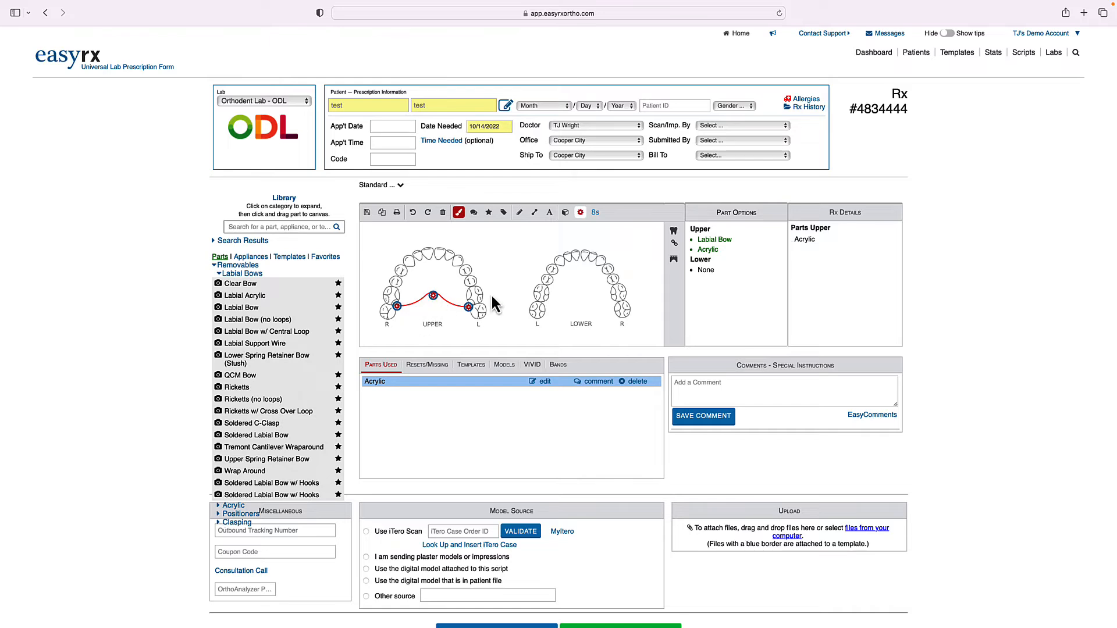
Clear everything from the canvas and add the text annotation "Flat Labial Bow" above the upper arch.
{"action": "left_click", "coordinate": [443, 214]}
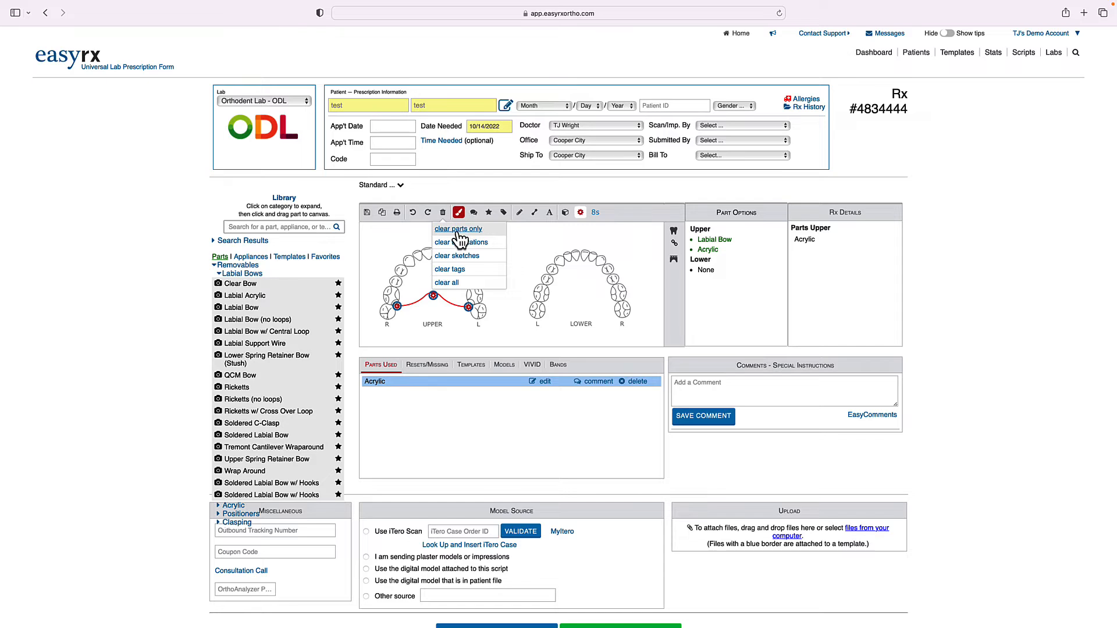
{"action": "left_click", "coordinate": [447, 283]}
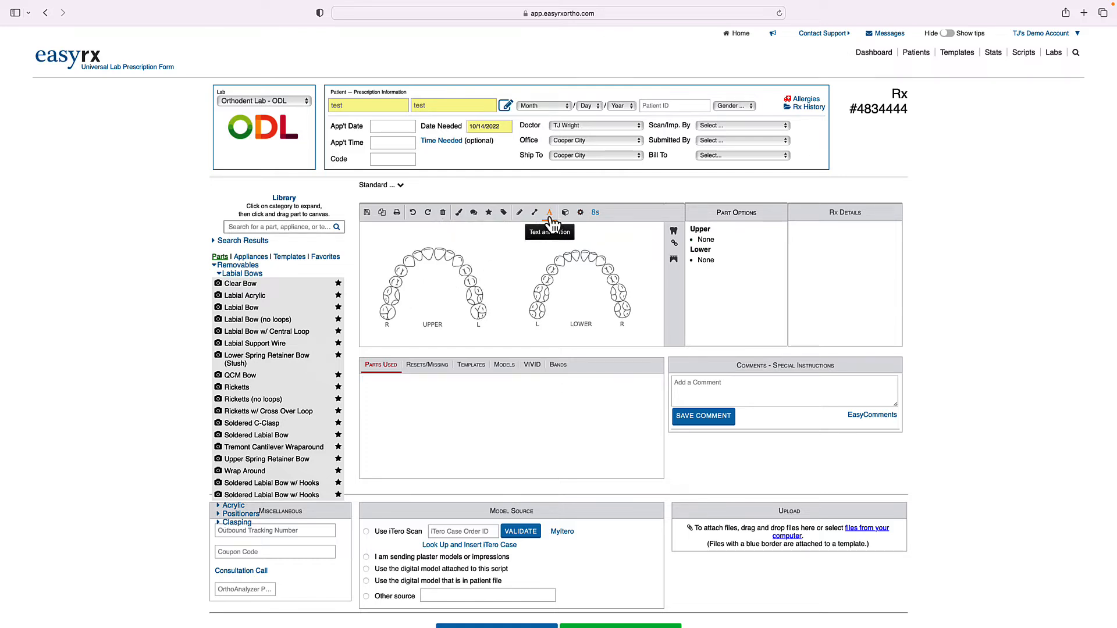
{"action": "left_click", "coordinate": [549, 215]}
{"action": "type", "text": "Labil"}
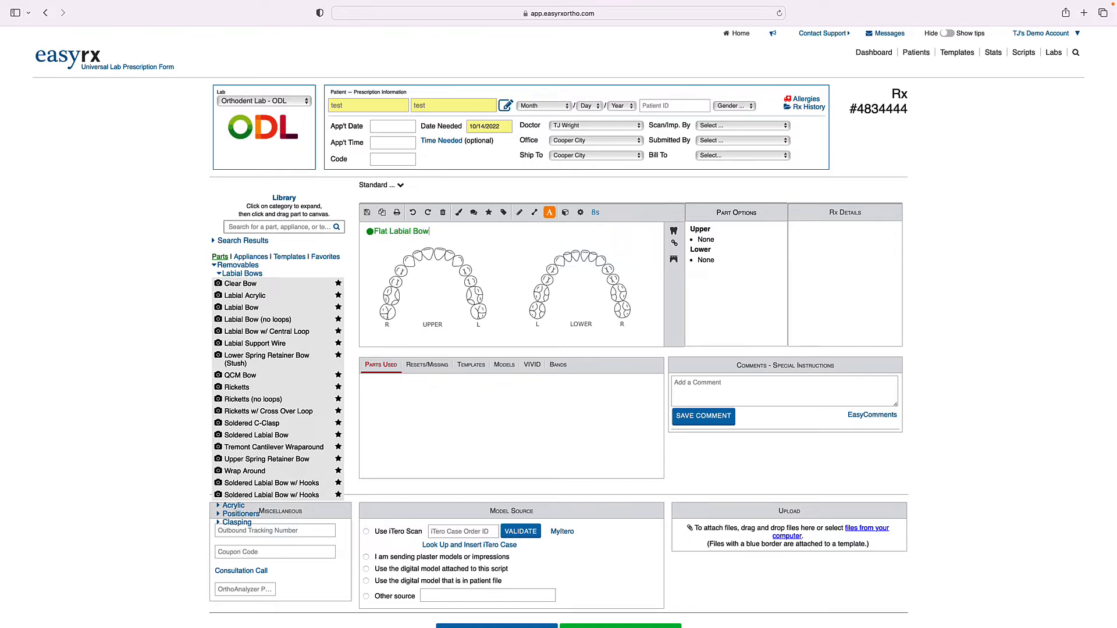
Search the part library for "bow" and place the Labial Bow on the upper arch.
{"action": "left_click", "coordinate": [278, 227]}
{"action": "type", "text": "bo"}
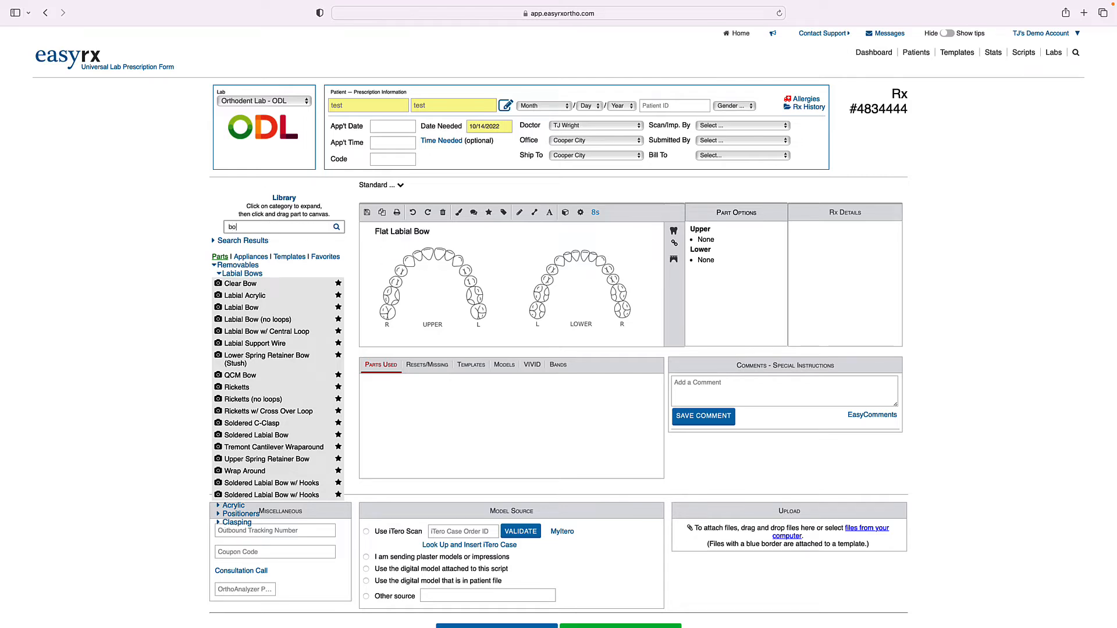
{"action": "type", "text": "w"}
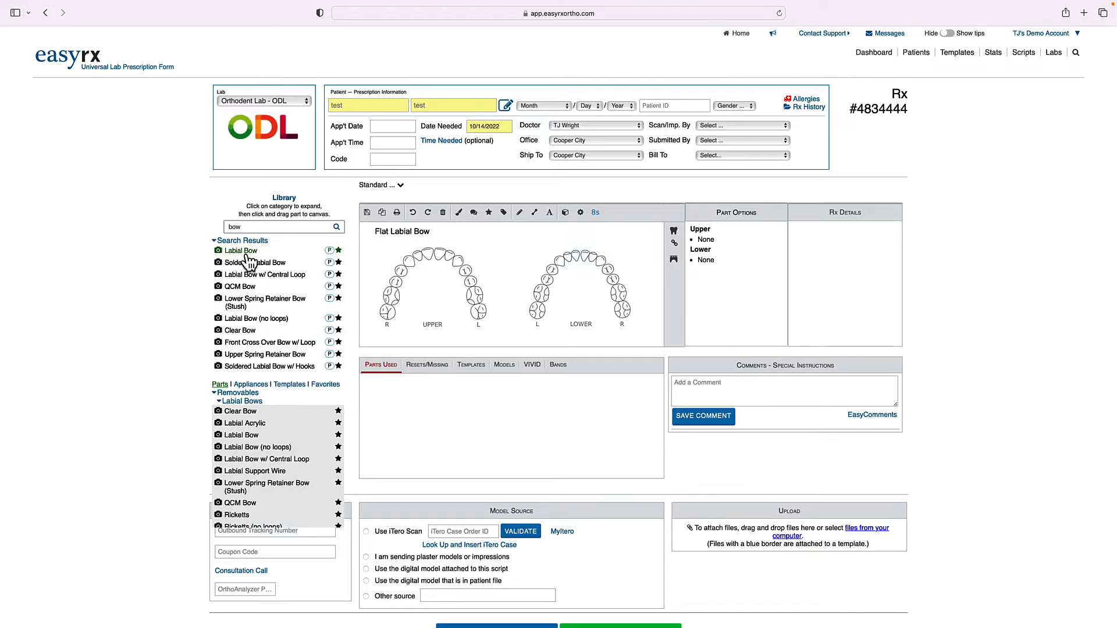
{"action": "left_click_drag", "start_coordinate": [244, 255], "coordinate": [407, 277]}
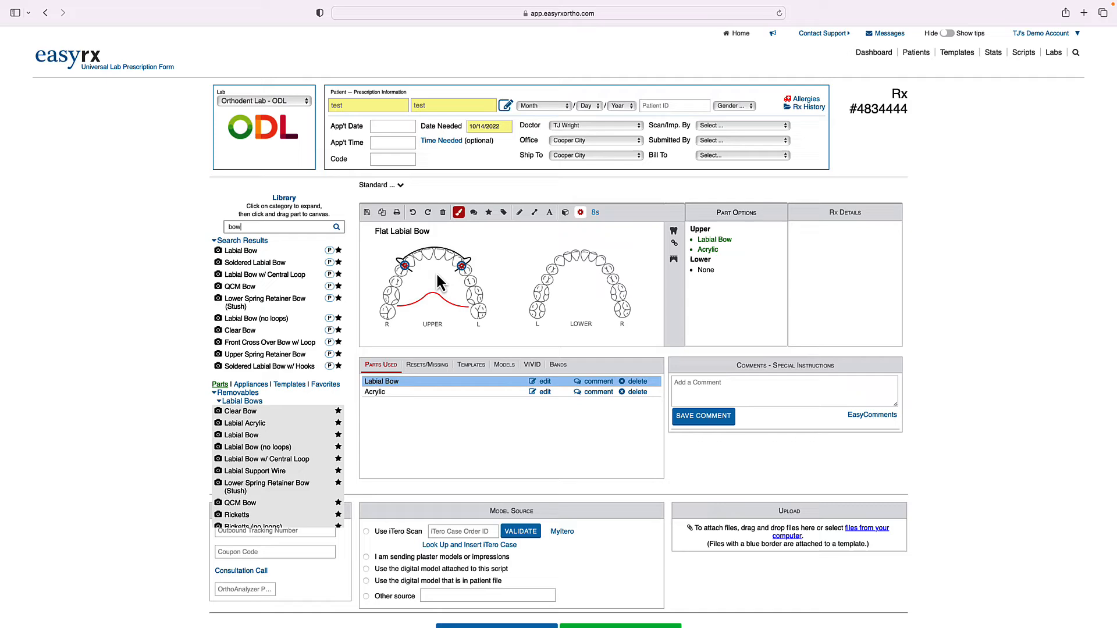
Set the upper Labial Bow's Alternate Bow option to Flat Labial Bow.
{"action": "left_click", "coordinate": [406, 273]}
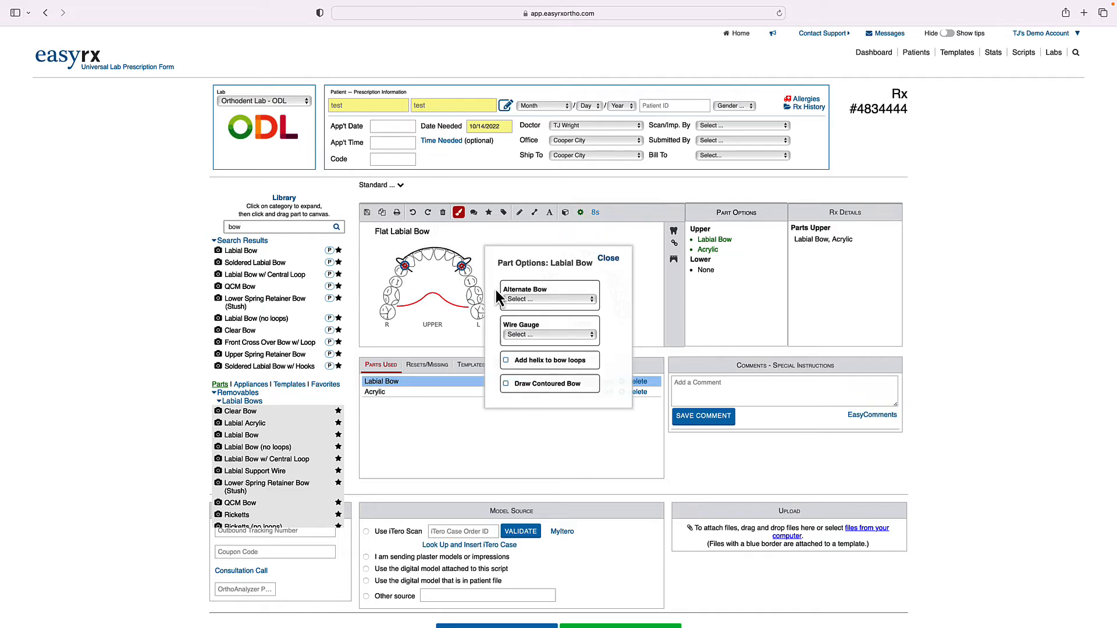
{"action": "scroll", "coordinate": [498, 290], "scroll_direction": "up", "scroll_amount": 5}
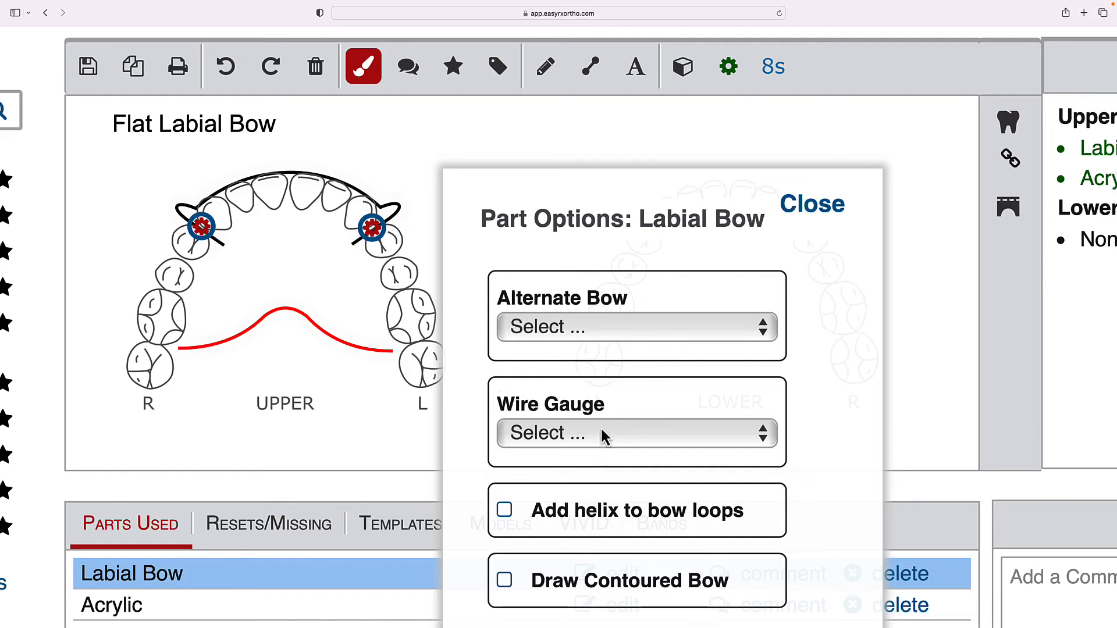
{"action": "left_click", "coordinate": [605, 329]}
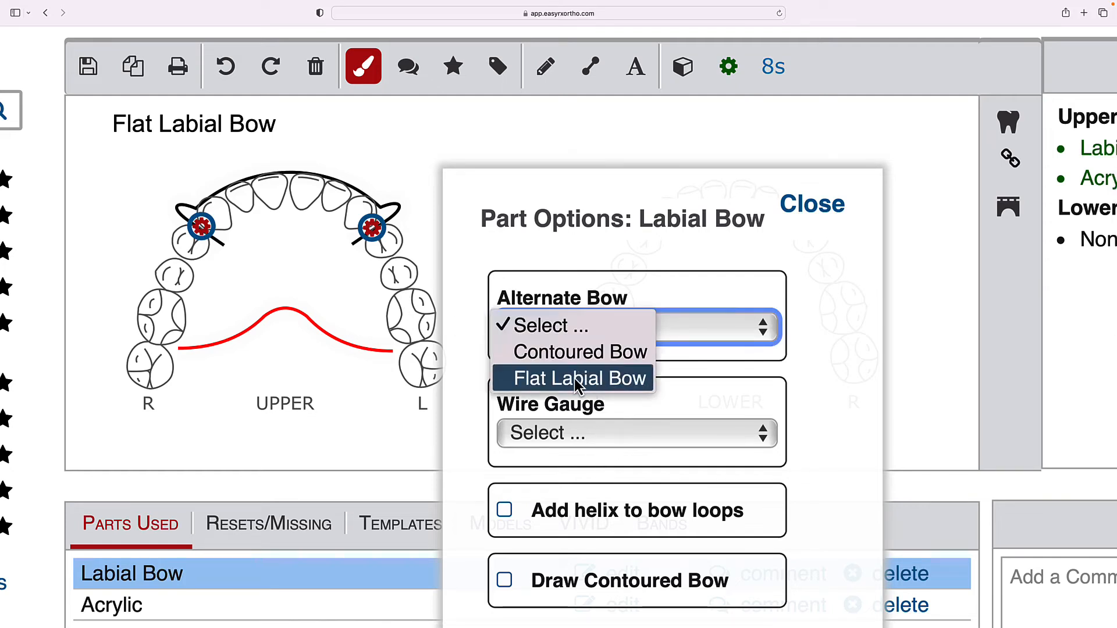
{"action": "left_click", "coordinate": [557, 381]}
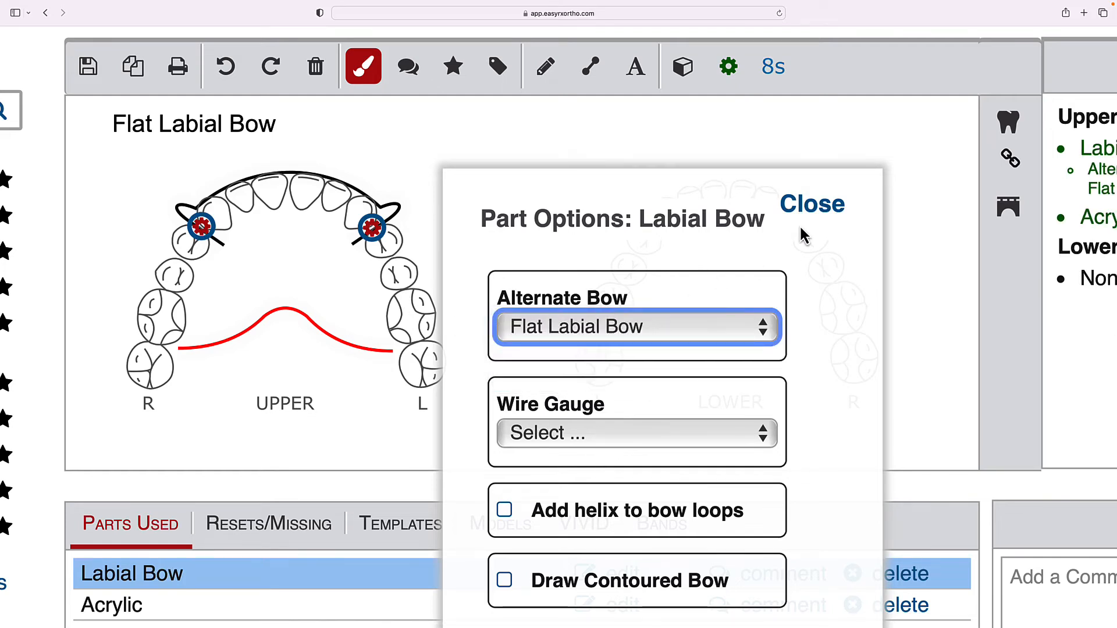
{"action": "left_click", "coordinate": [801, 208]}
{"action": "scroll", "coordinate": [470, 254], "scroll_direction": "up", "scroll_amount": 2}
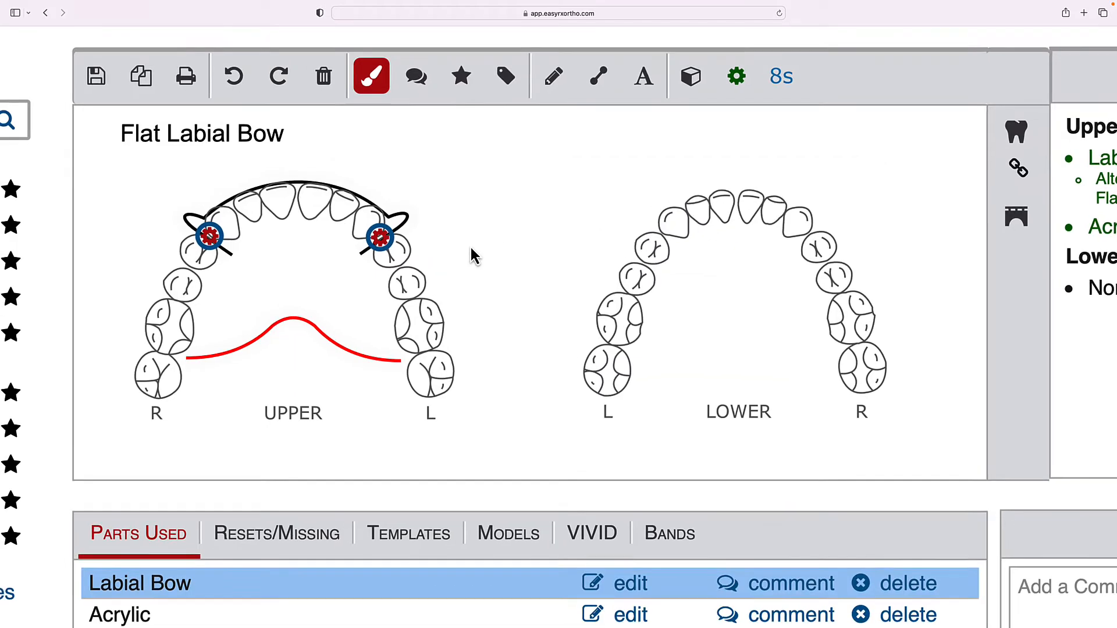
Search the part library for "adams".
{"action": "scroll", "coordinate": [82, 232], "scroll_direction": "left", "scroll_amount": 8}
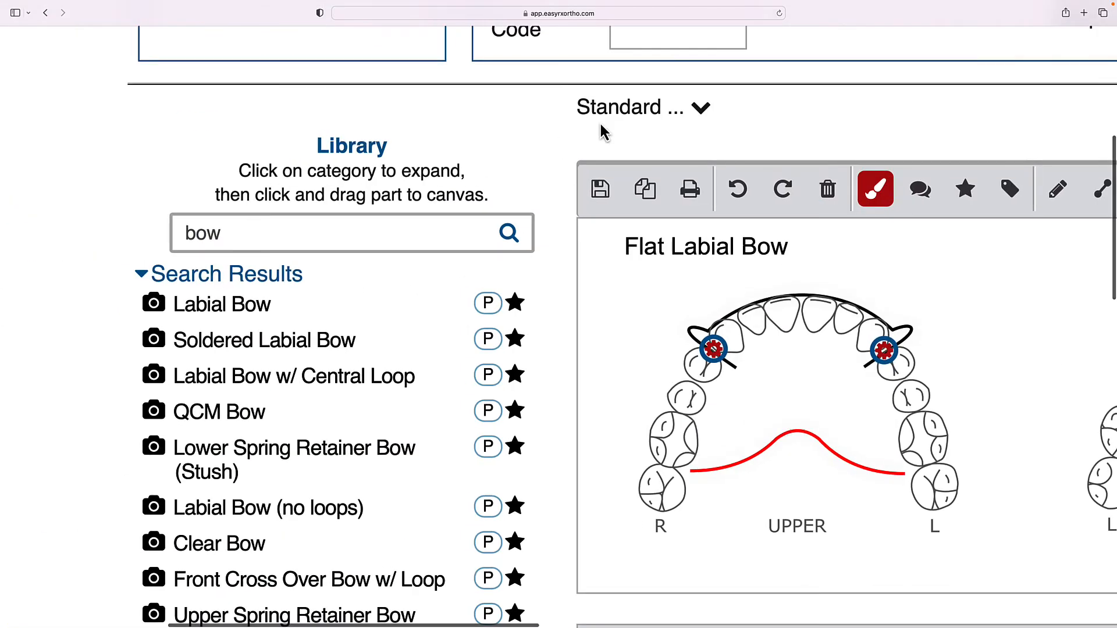
{"action": "scroll", "coordinate": [600, 121], "scroll_direction": "up", "scroll_amount": 4}
{"action": "scroll", "coordinate": [599, 121], "scroll_direction": "right", "scroll_amount": 2}
{"action": "scroll", "coordinate": [642, 315], "scroll_direction": "down", "scroll_amount": 3}
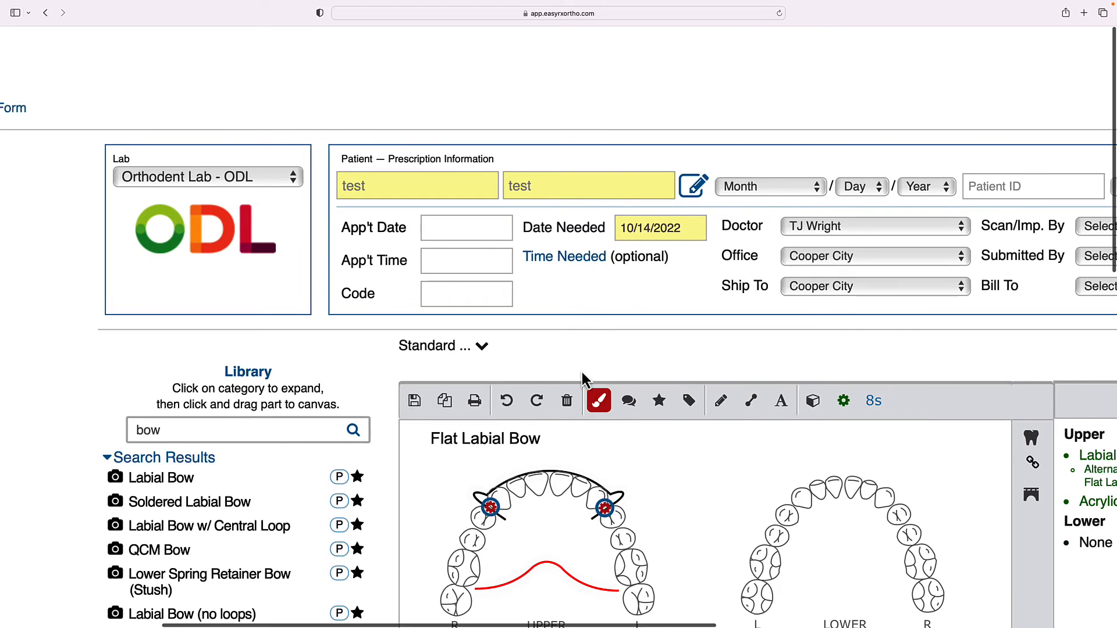
{"action": "scroll", "coordinate": [582, 312], "scroll_direction": "down", "scroll_amount": 5}
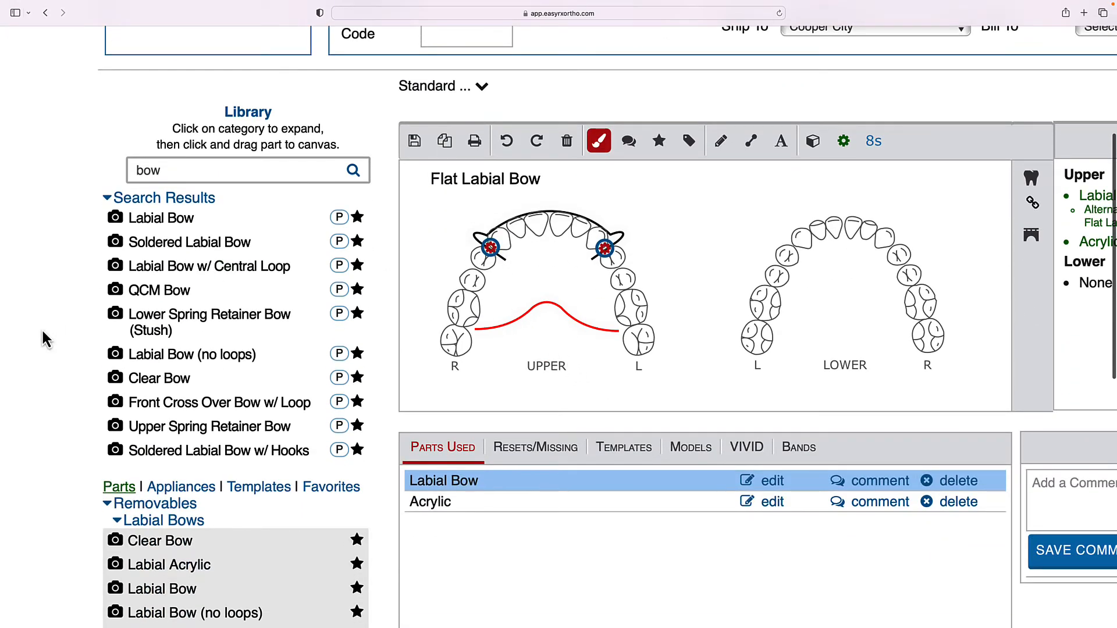
{"action": "triple_click", "coordinate": [196, 170]}
{"action": "type", "text": "adams"}
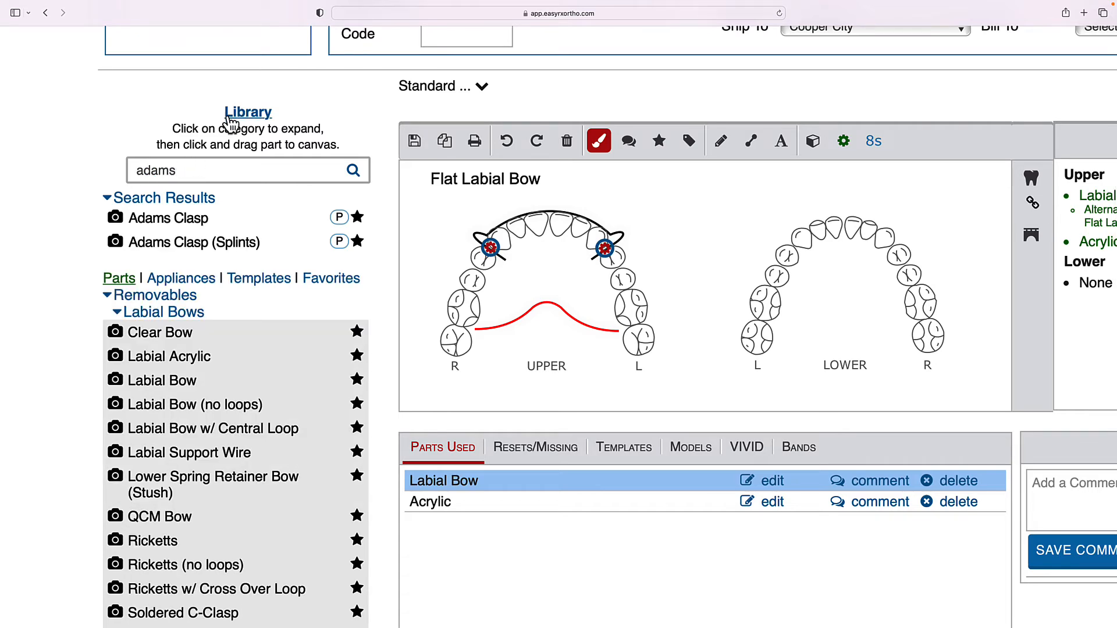
Shorten the library search to "ada" and place an Adams Clasp on the upper right 6 molar.
{"action": "key", "text": "BackSpace"}
{"action": "key", "text": "BackSpace"}
{"action": "key", "text": "BackSpace"}
{"action": "type", "text": "dam"}
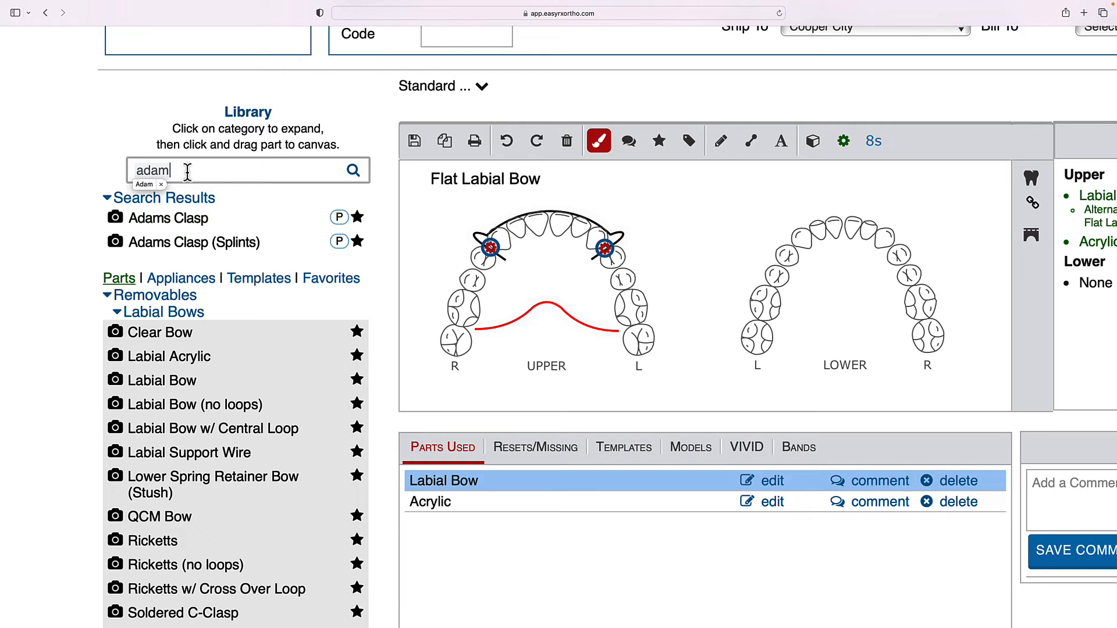
{"action": "key", "text": "BackSpace"}
{"action": "key", "text": "BackSpace"}
{"action": "type", "text": "a"}
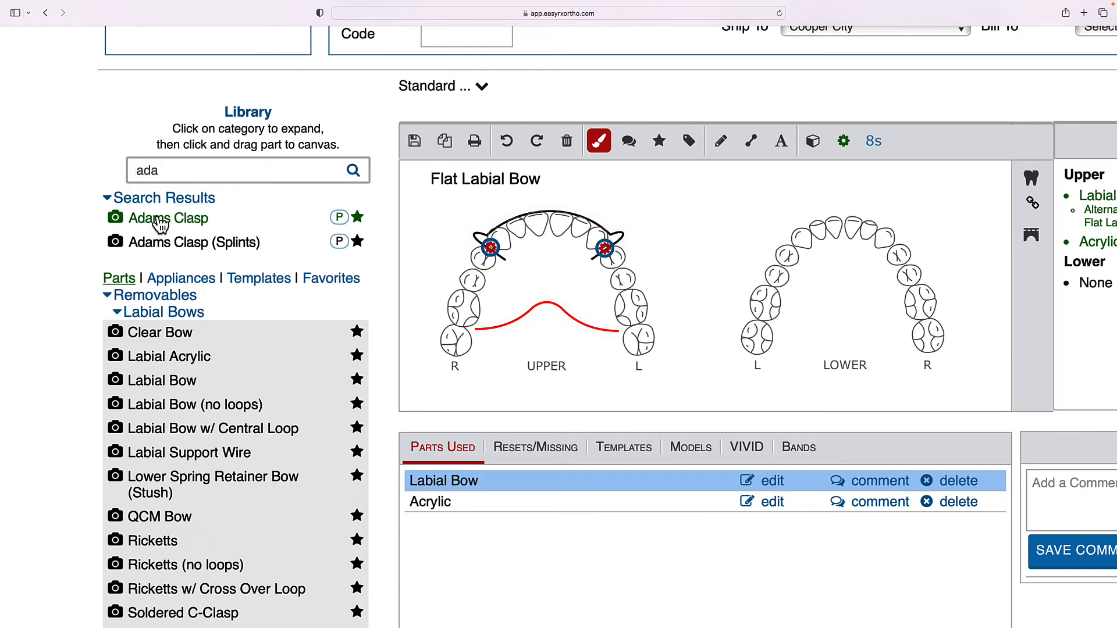
{"action": "left_click_drag", "start_coordinate": [150, 225], "coordinate": [462, 306]}
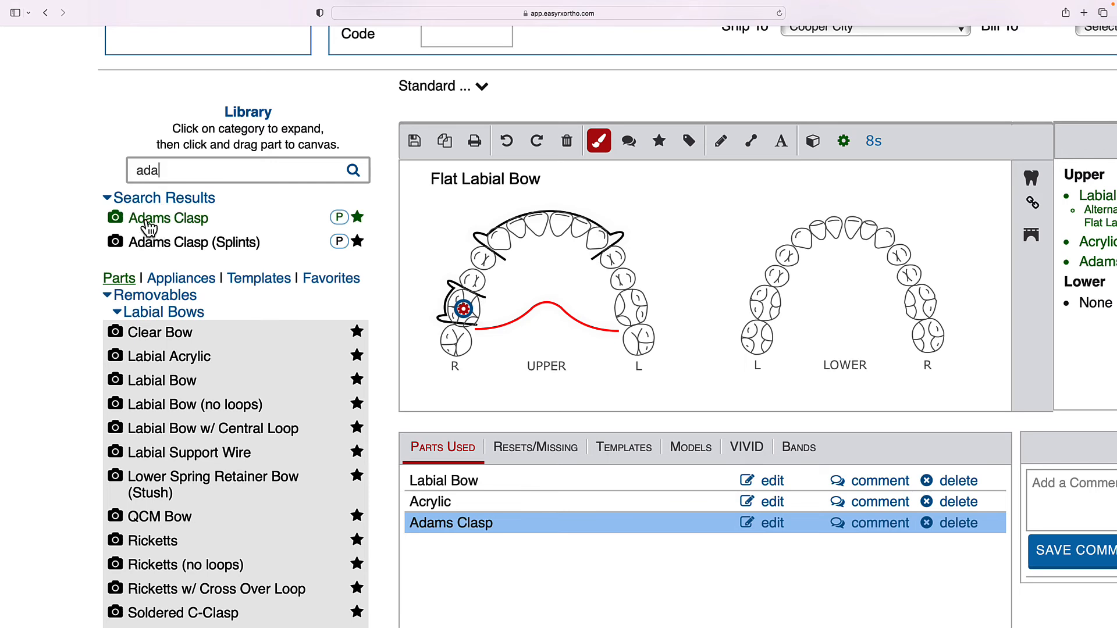
Place a second Adams Clasp on the lower left molar and move it to the upper left 6 molar.
{"action": "left_click_drag", "start_coordinate": [150, 224], "coordinate": [773, 299]}
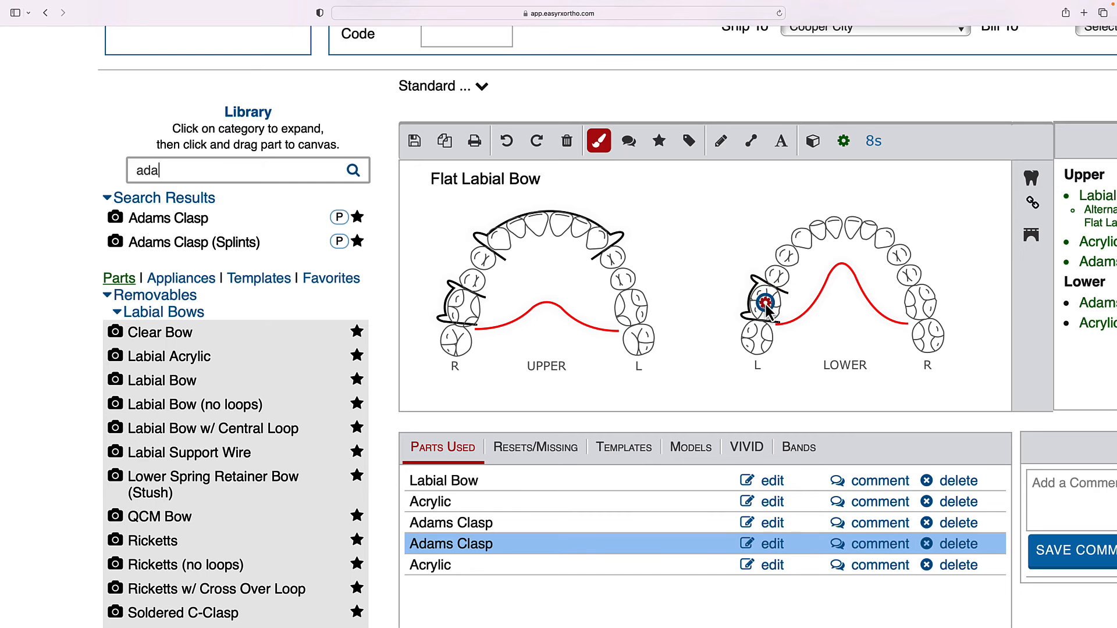
{"action": "left_click", "coordinate": [569, 319]}
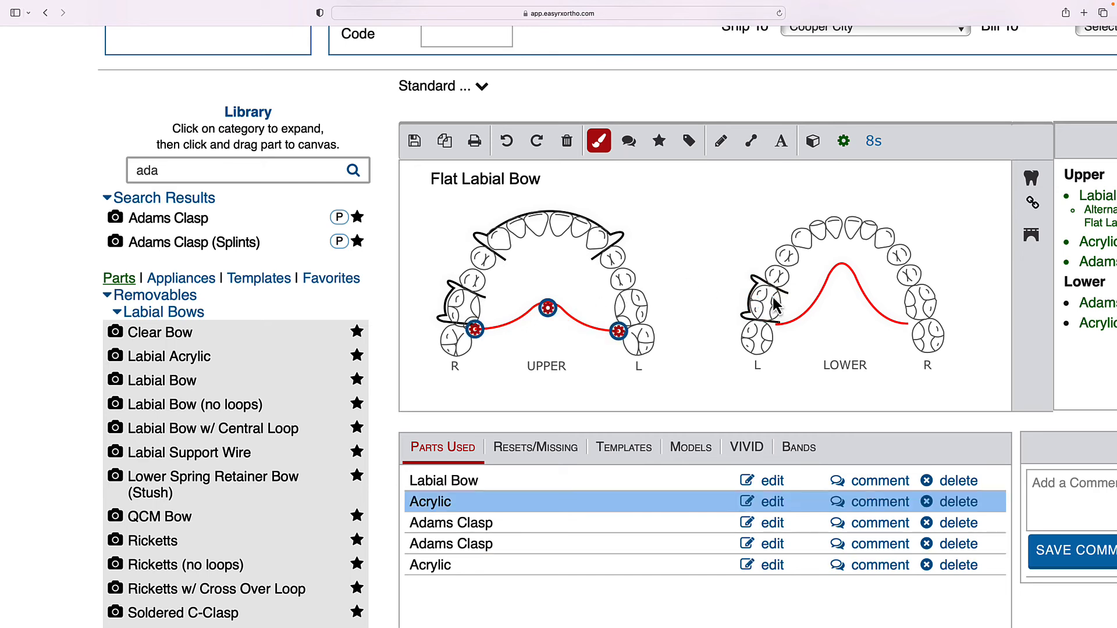
{"action": "left_click", "coordinate": [747, 320]}
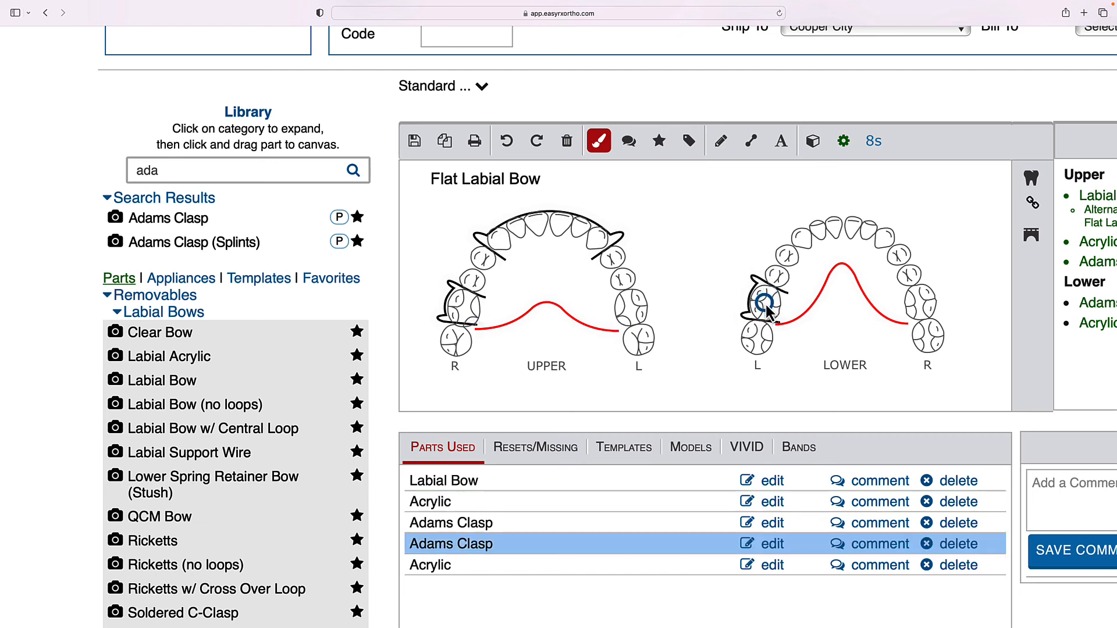
{"action": "left_click_drag", "start_coordinate": [689, 314], "coordinate": [627, 314]}
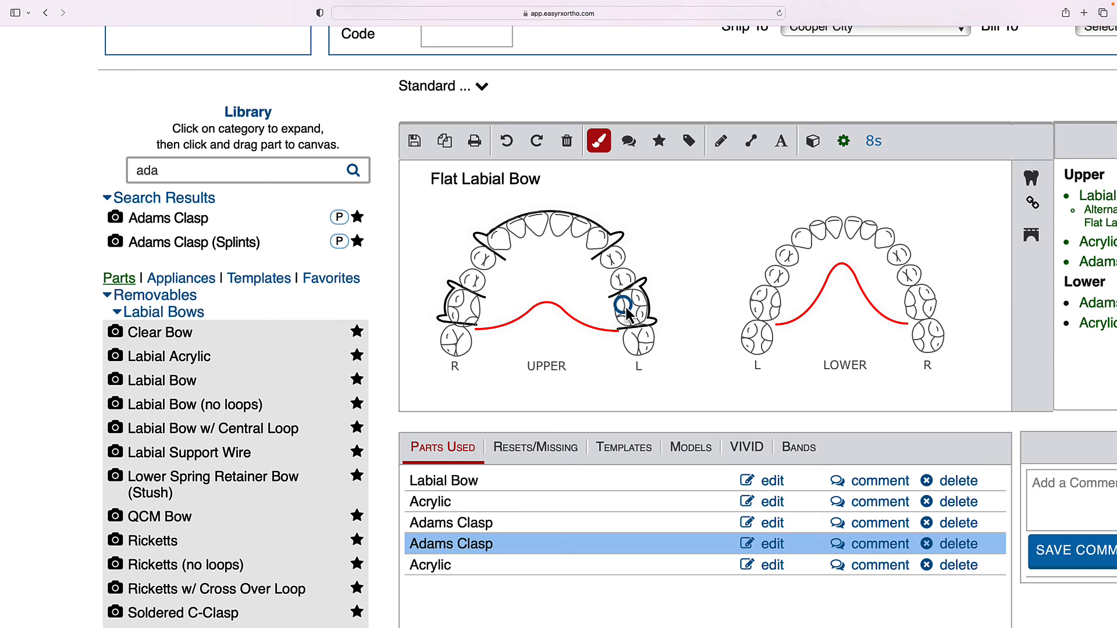
Delete the Acrylic part from the lower arch.
{"action": "left_click", "coordinate": [798, 317]}
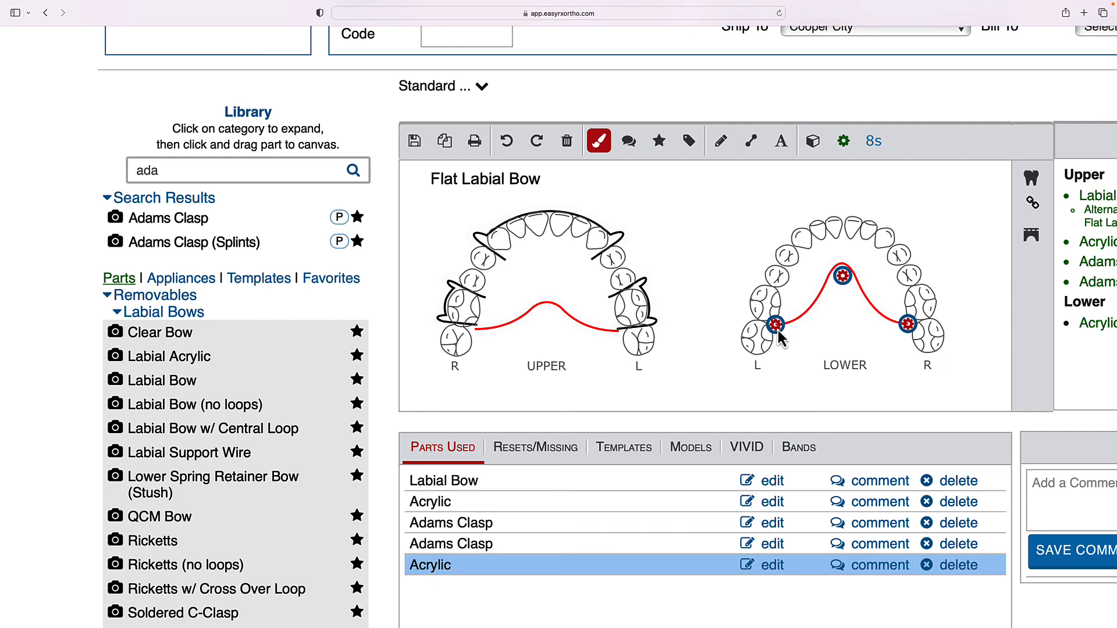
{"action": "left_click_drag", "start_coordinate": [777, 326], "coordinate": [861, 116]}
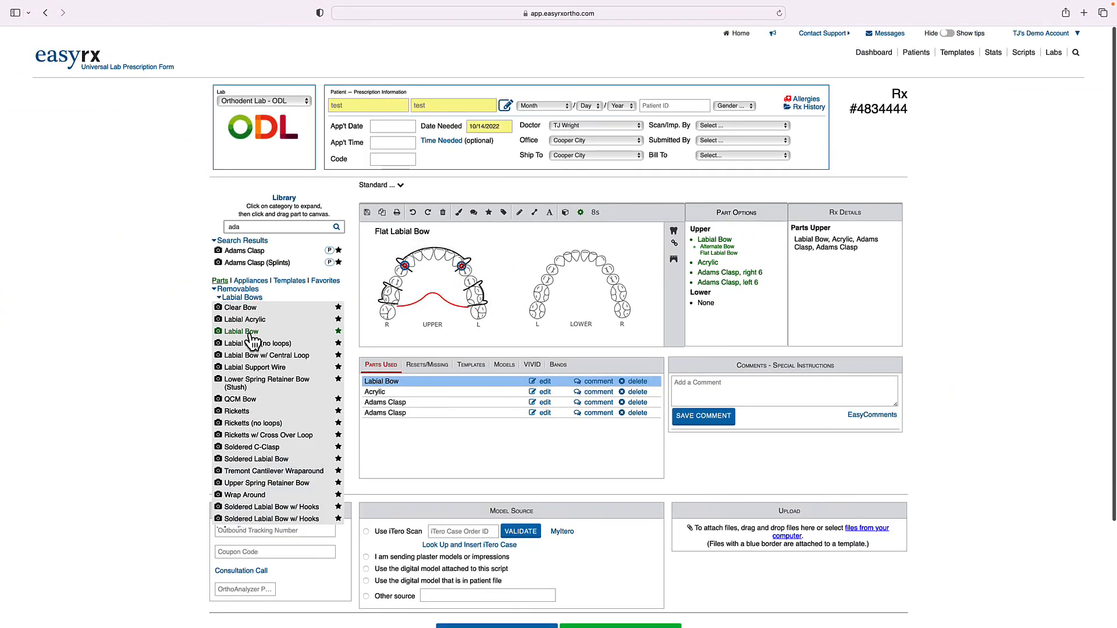
{"action": "scroll", "coordinate": [260, 323], "scroll_direction": "down", "scroll_amount": 2}
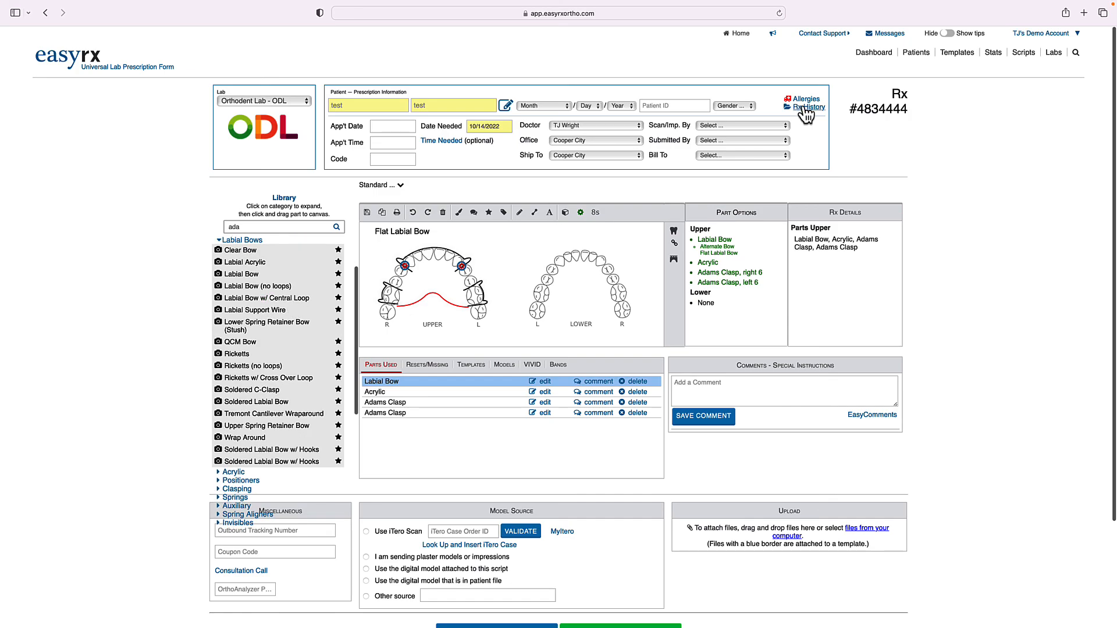